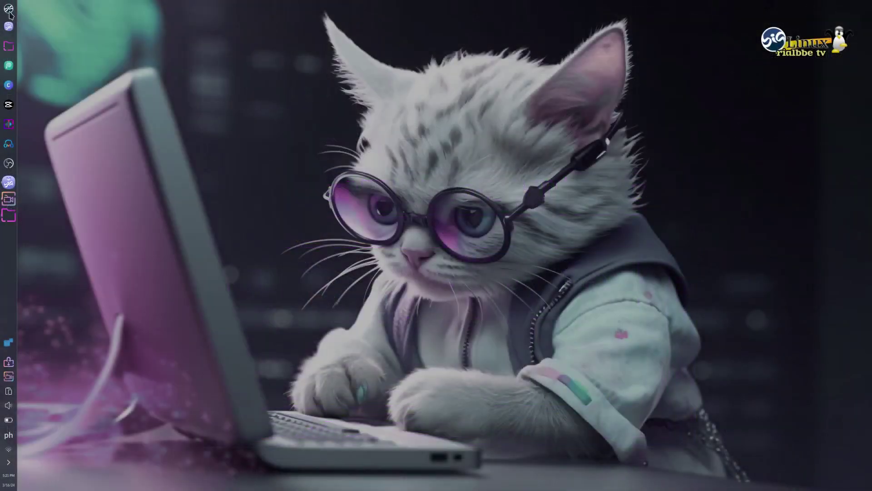
Close the sponsored themes post and return to the desktop
{"action": "left_click", "coordinate": [8, 10]}
Bring up the full-screen application launcher with the Meta key
{"action": "key", "text": "super"}
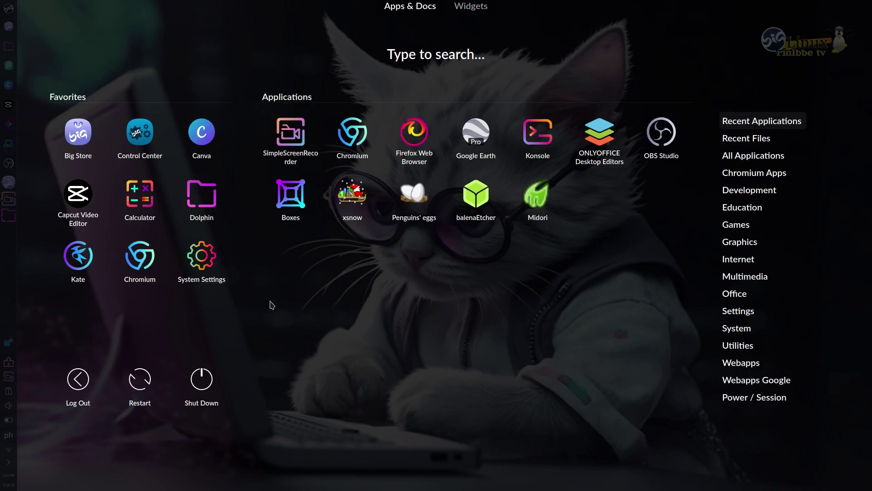
Launch System Settings and go to Appearance > Icons
{"action": "left_click", "coordinate": [203, 273]}
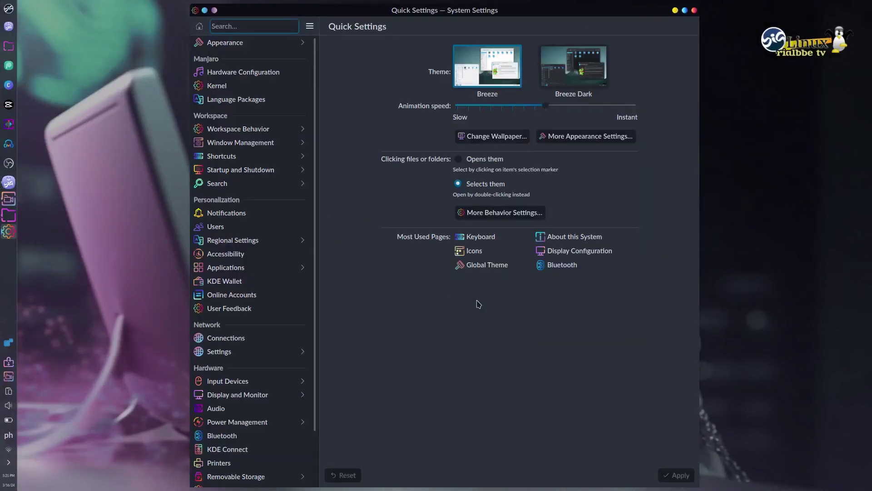
{"action": "left_click", "coordinate": [242, 43]}
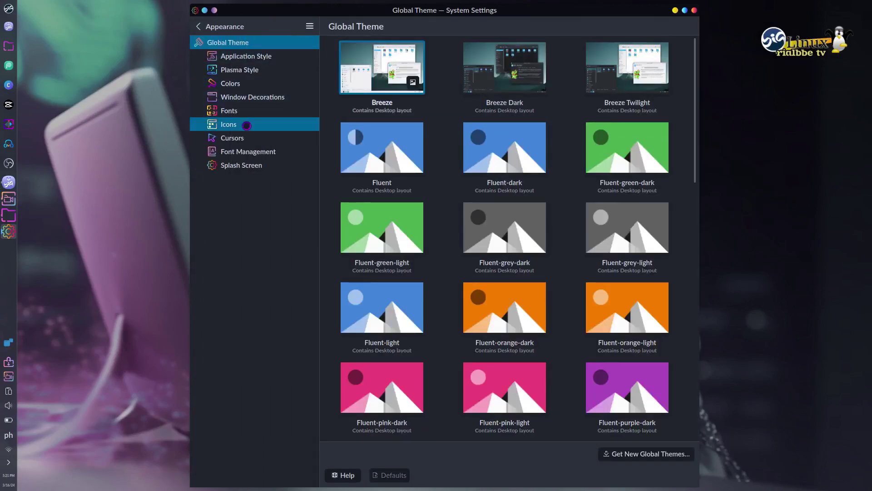
{"action": "left_click", "coordinate": [246, 124]}
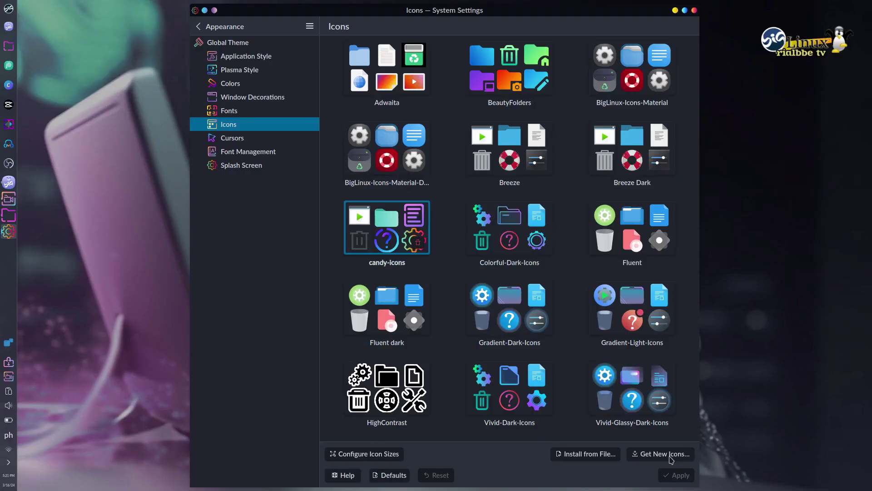
Search the Download New Icons catalogue for 'candy'
{"action": "left_click", "coordinate": [670, 454]}
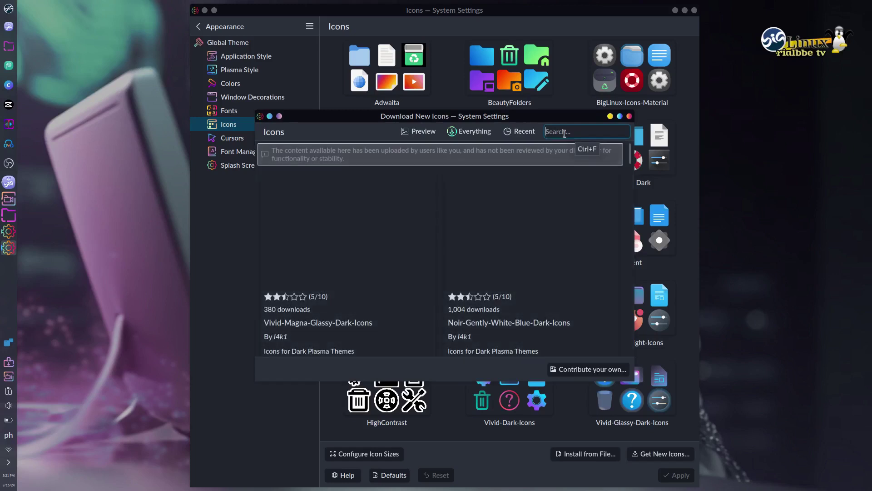
{"action": "left_click", "coordinate": [564, 134]}
{"action": "type", "text": "candy"}
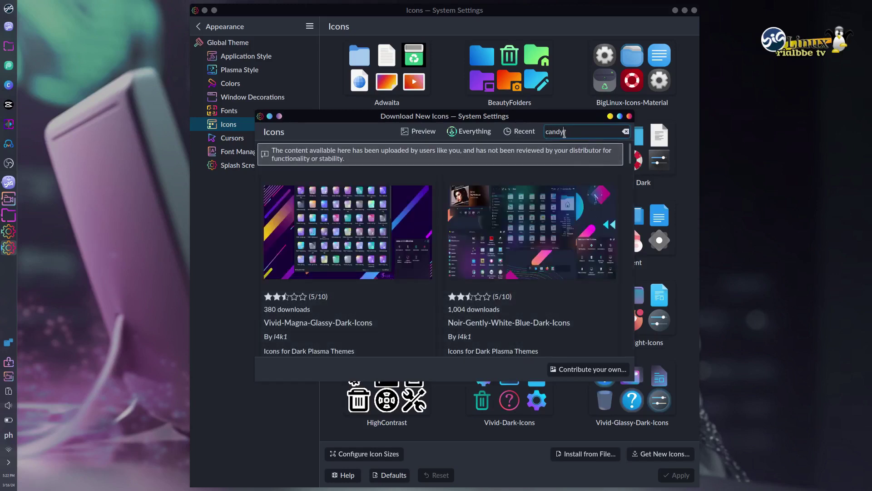
{"action": "key", "text": "Return"}
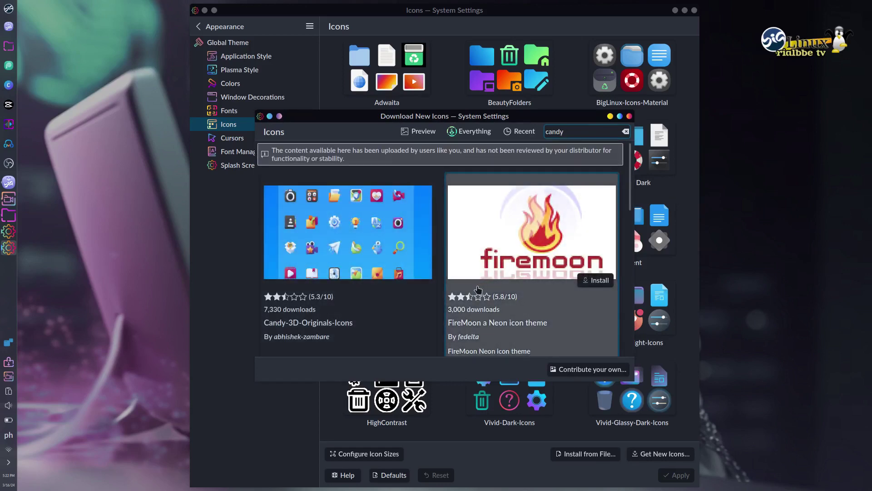
{"action": "scroll", "coordinate": [546, 262], "scroll_direction": "down", "scroll_amount": 2}
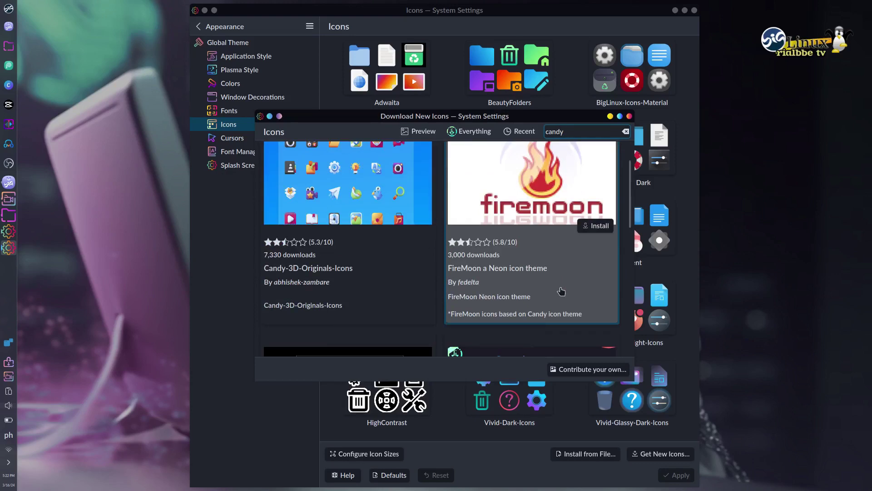
{"action": "scroll", "coordinate": [565, 293], "scroll_direction": "down", "scroll_amount": 3}
{"action": "scroll", "coordinate": [538, 287], "scroll_direction": "down", "scroll_amount": 2}
{"action": "mouse_move", "coordinate": [532, 273]}
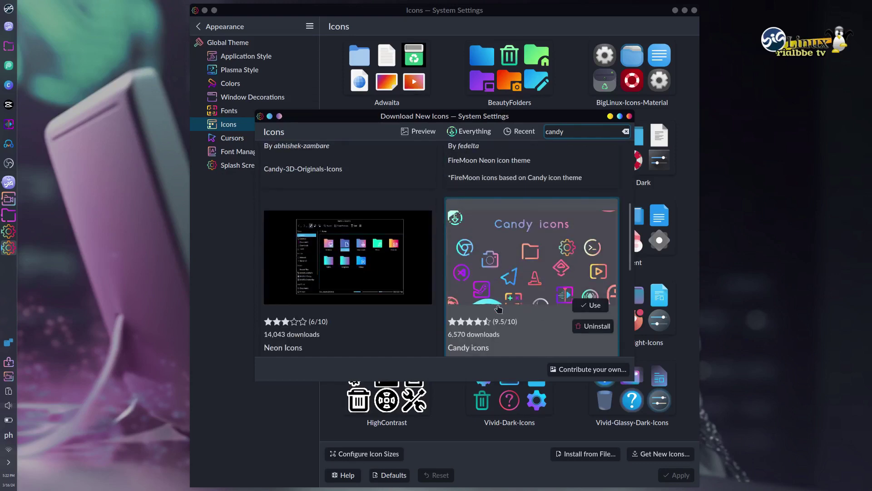
{"action": "scroll", "coordinate": [369, 293], "scroll_direction": "down", "scroll_amount": 1}
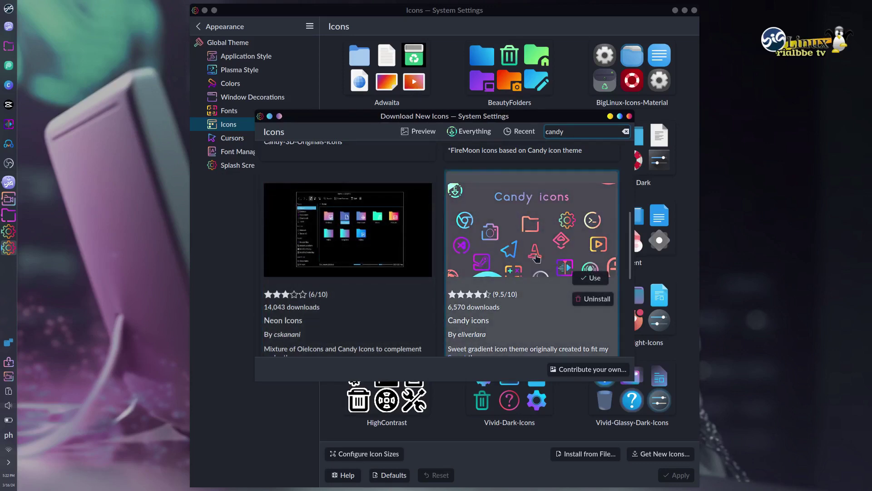
{"action": "scroll", "coordinate": [535, 257], "scroll_direction": "down", "scroll_amount": 3}
{"action": "scroll", "coordinate": [536, 258], "scroll_direction": "down", "scroll_amount": 2}
{"action": "scroll", "coordinate": [535, 262], "scroll_direction": "down", "scroll_amount": 1}
{"action": "scroll", "coordinate": [534, 268], "scroll_direction": "down", "scroll_amount": 1}
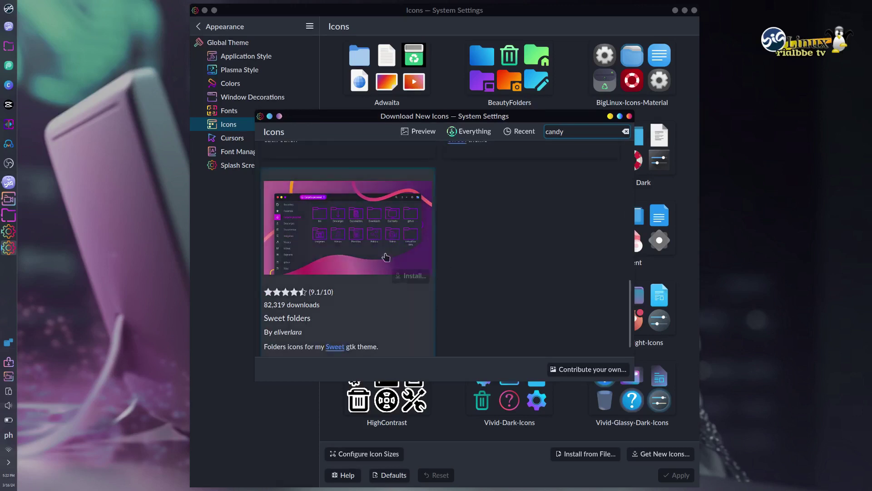
{"action": "scroll", "coordinate": [412, 254], "scroll_direction": "down", "scroll_amount": 1}
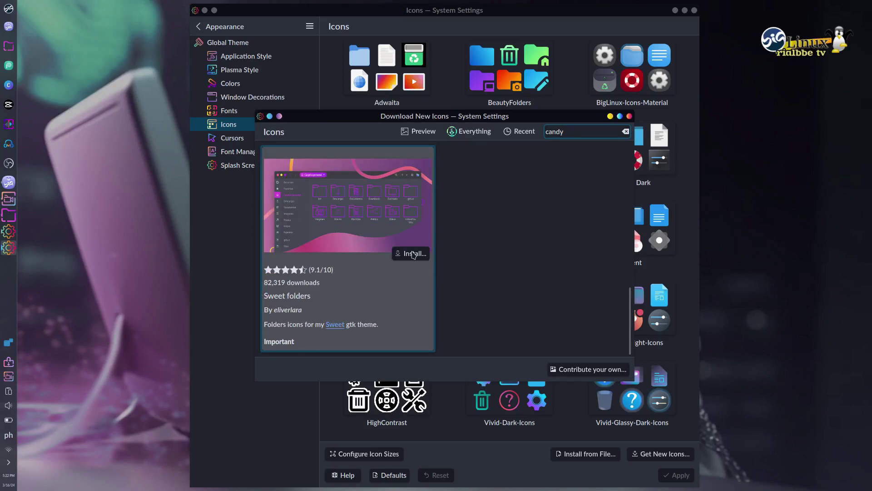
Install the Sweet-Purple.tar.xz variant of Sweet folders and close the download dialog
{"action": "left_click", "coordinate": [412, 254]}
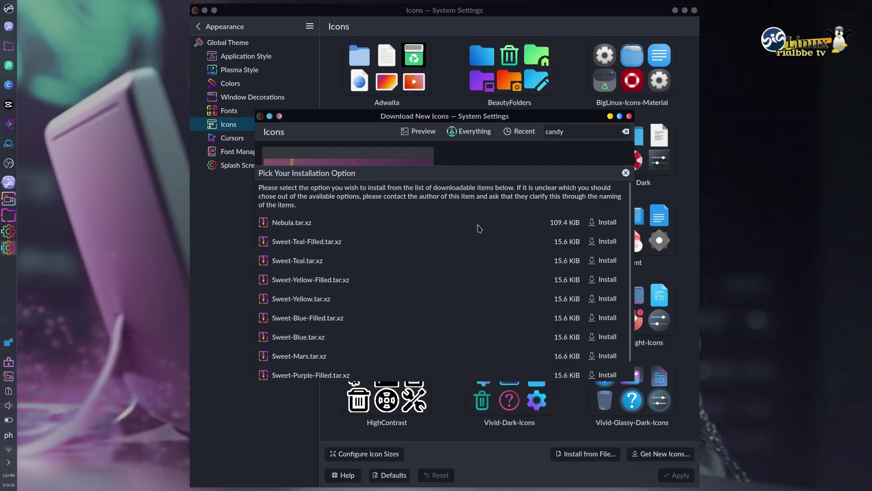
{"action": "scroll", "coordinate": [486, 243], "scroll_direction": "down", "scroll_amount": 2}
{"action": "scroll", "coordinate": [486, 273], "scroll_direction": "down", "scroll_amount": 1}
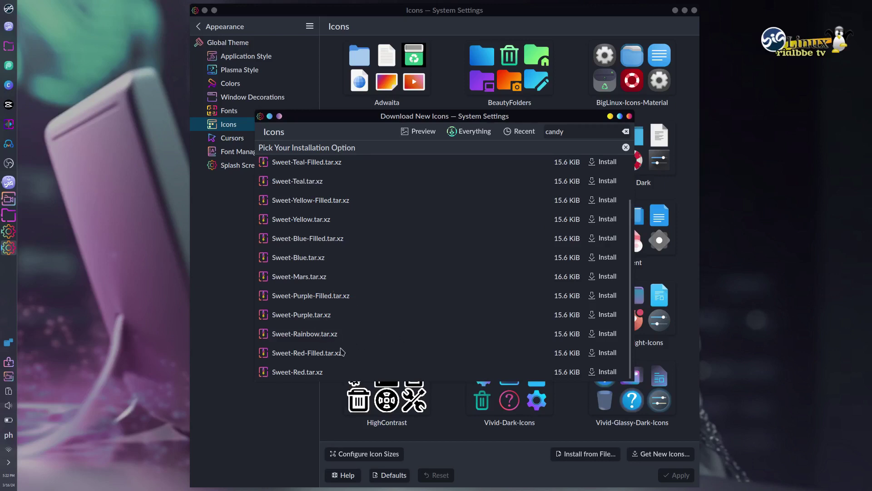
{"action": "scroll", "coordinate": [372, 332], "scroll_direction": "up", "scroll_amount": 5}
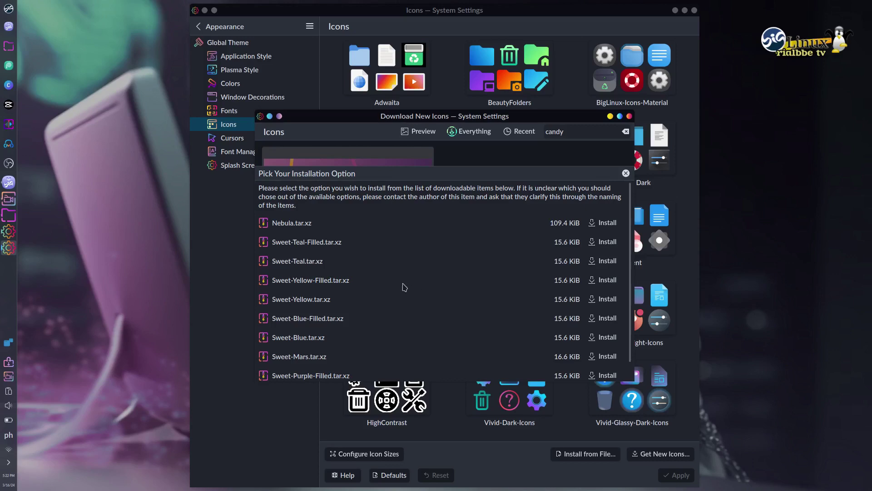
{"action": "scroll", "coordinate": [608, 347], "scroll_direction": "down", "scroll_amount": 2}
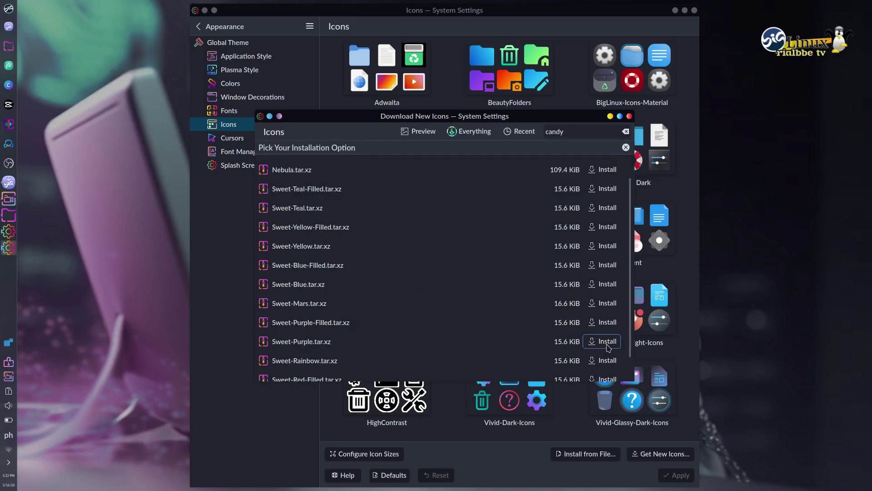
{"action": "left_click", "coordinate": [607, 342]}
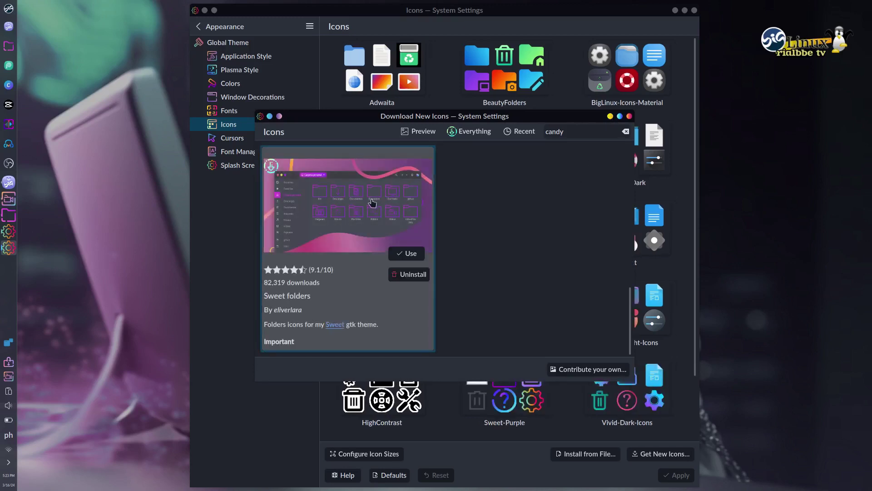
{"action": "left_click", "coordinate": [610, 117]}
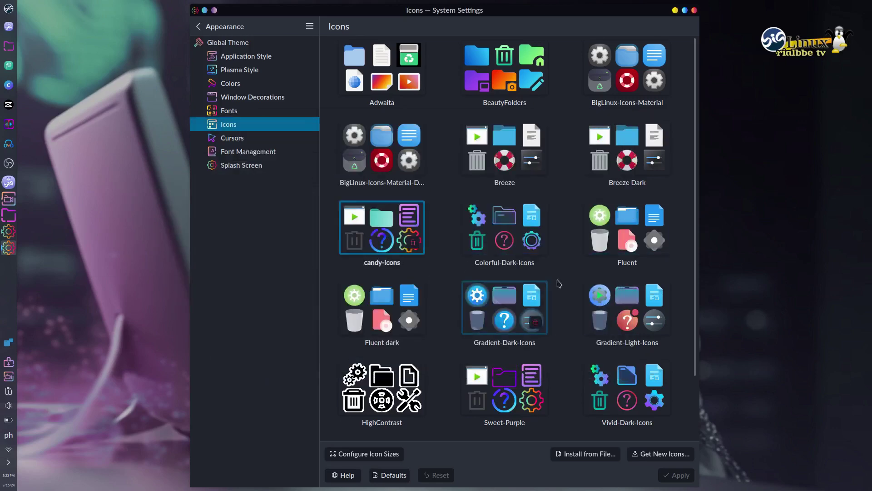
{"action": "scroll", "coordinate": [559, 286], "scroll_direction": "down", "scroll_amount": 2}
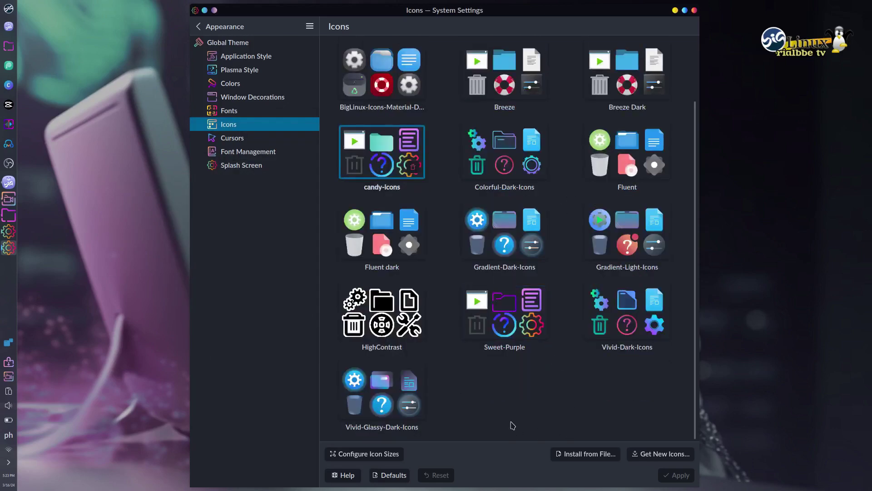
Apply Sweet-Purple as the icon theme and minimize System Settings
{"action": "left_click", "coordinate": [502, 314]}
{"action": "left_click", "coordinate": [675, 476]}
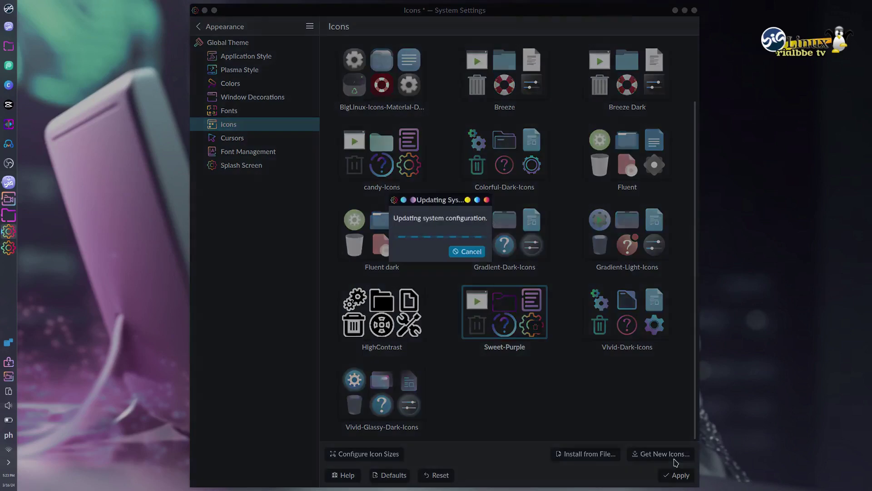
{"action": "left_click", "coordinate": [674, 10]}
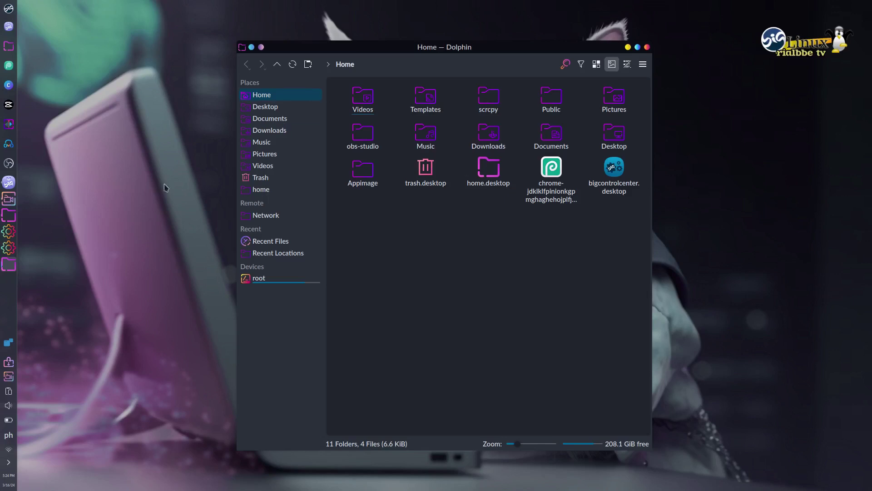
Restore System Settings, close the download dialog and show About this System from the home categories
{"action": "left_click", "coordinate": [8, 248]}
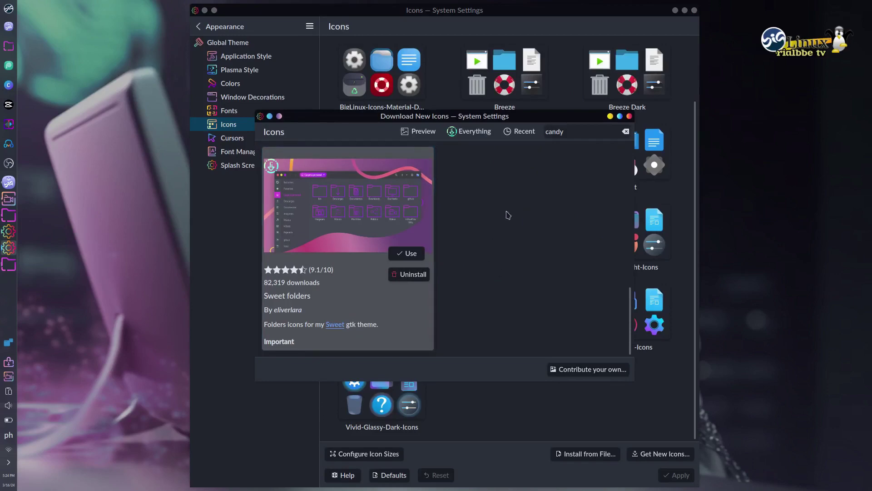
{"action": "scroll", "coordinate": [551, 248], "scroll_direction": "up", "scroll_amount": 3}
{"action": "scroll", "coordinate": [551, 247], "scroll_direction": "up", "scroll_amount": 3}
{"action": "left_click", "coordinate": [629, 116]}
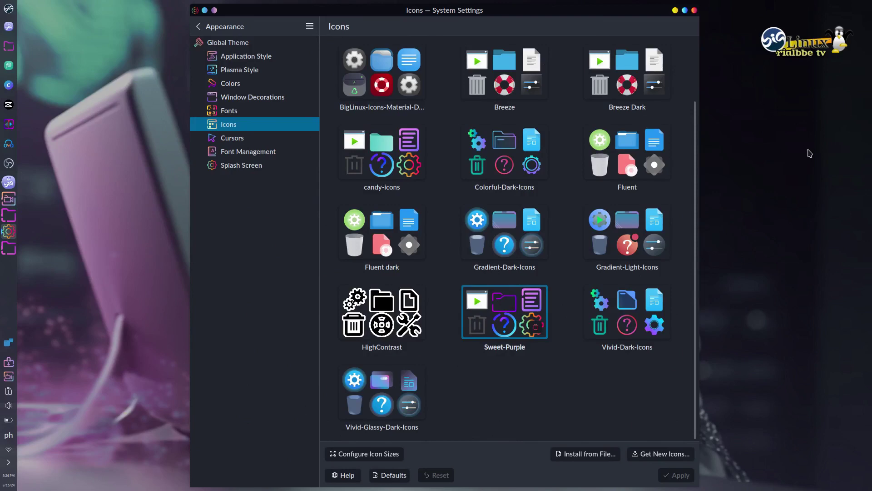
{"action": "left_click", "coordinate": [201, 27]}
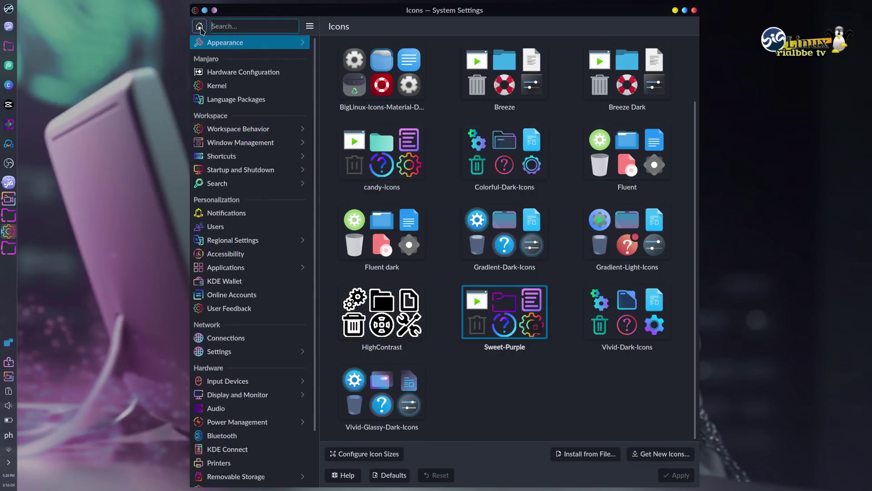
{"action": "left_click", "coordinate": [199, 26]}
{"action": "scroll", "coordinate": [272, 350], "scroll_direction": "down", "scroll_amount": 3}
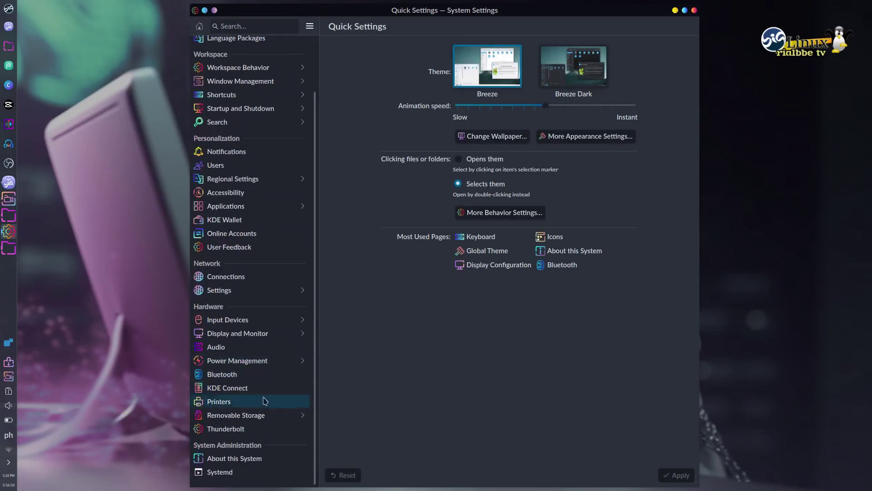
{"action": "left_click", "coordinate": [252, 462]}
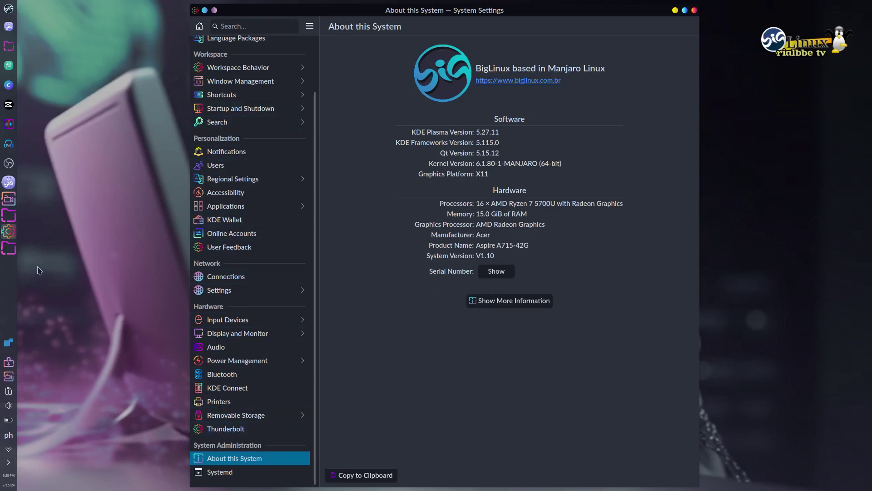
{"action": "scroll", "coordinate": [249, 319], "scroll_direction": "up", "scroll_amount": 2}
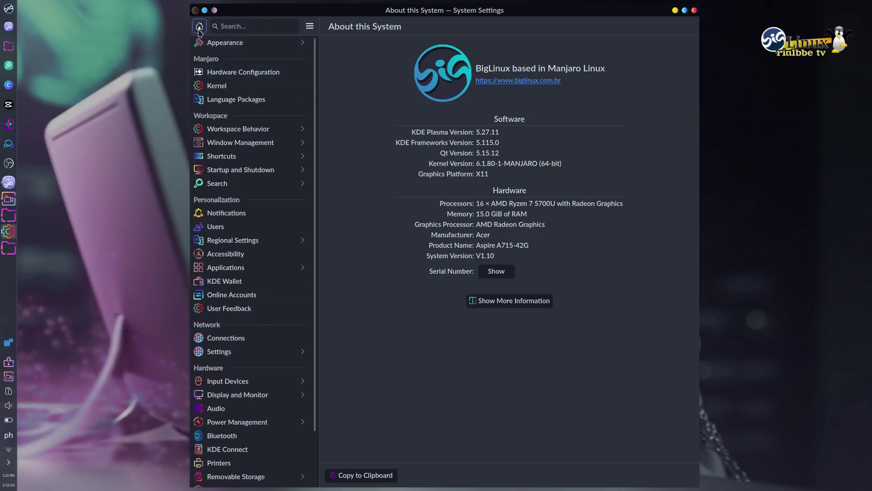
Return to the Appearance > Icons chooser where Sweet-Purple is listed
{"action": "left_click", "coordinate": [225, 42]}
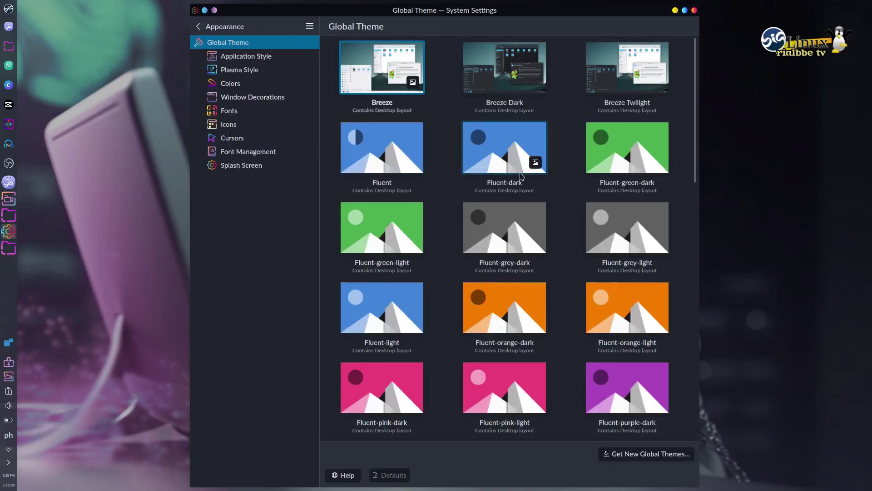
{"action": "left_click", "coordinate": [229, 124]}
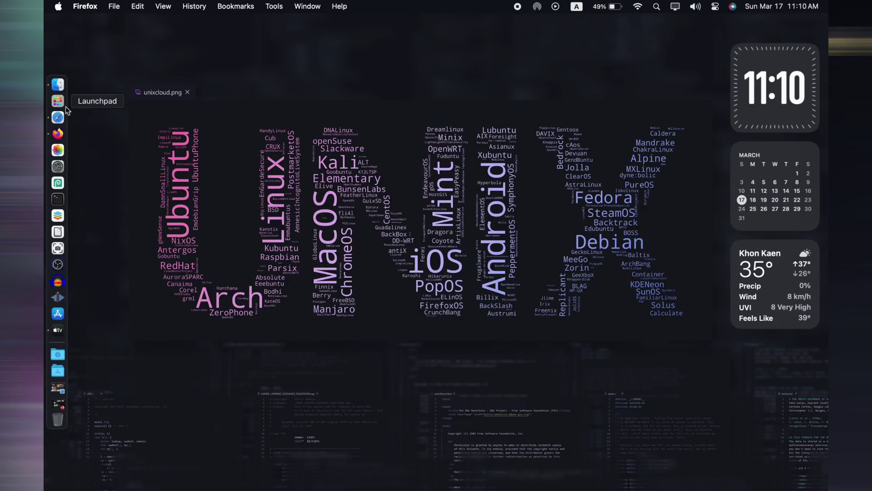
{"action": "left_click", "coordinate": [57, 100]}
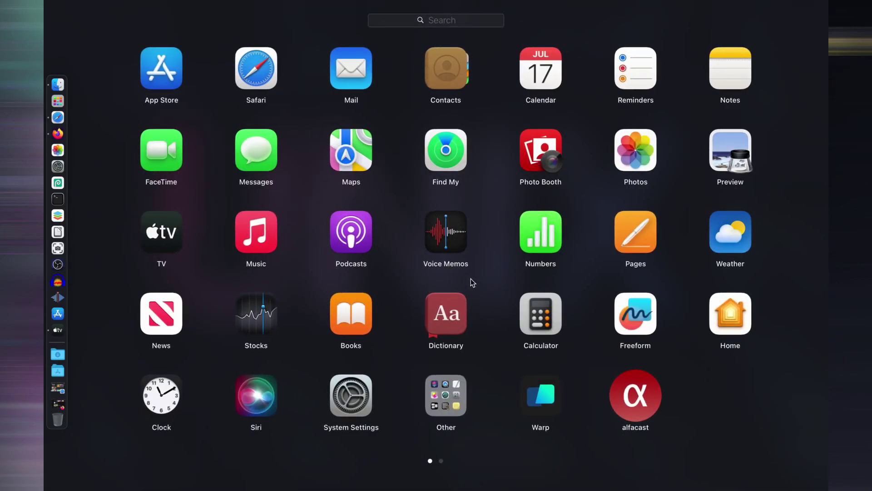
{"action": "scroll", "coordinate": [471, 279], "scroll_direction": "right", "scroll_amount": 5}
{"action": "scroll", "coordinate": [471, 279], "scroll_direction": "left", "scroll_amount": 5}
{"action": "left_click", "coordinate": [63, 50]}
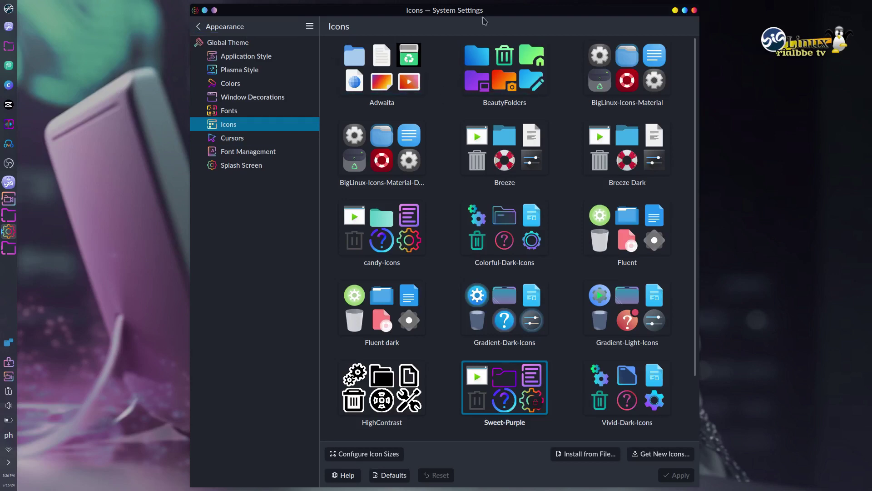
Minimize System Settings, close Dolphin and enter desktop edit mode
{"action": "left_click", "coordinate": [675, 11]}
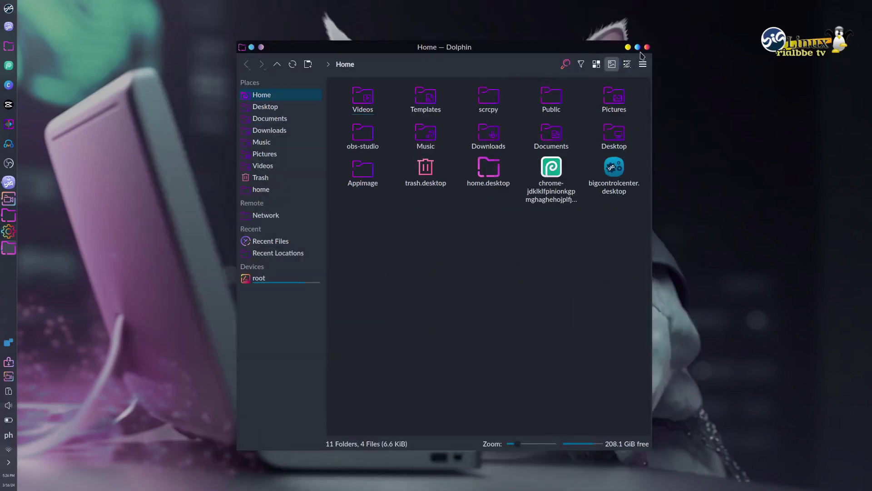
{"action": "left_click", "coordinate": [646, 48]}
{"action": "right_click", "coordinate": [397, 144]}
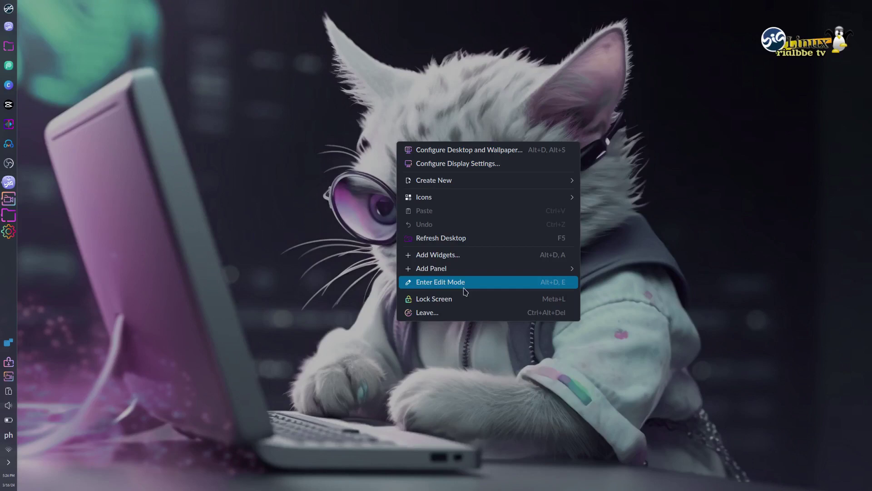
{"action": "left_click", "coordinate": [469, 286]}
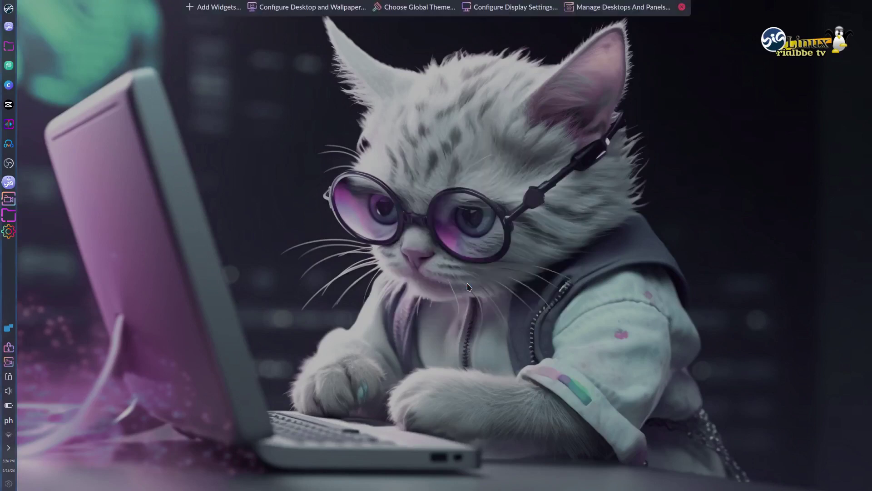
Enter edit mode for the left panel from its context menu
{"action": "right_click", "coordinate": [9, 266]}
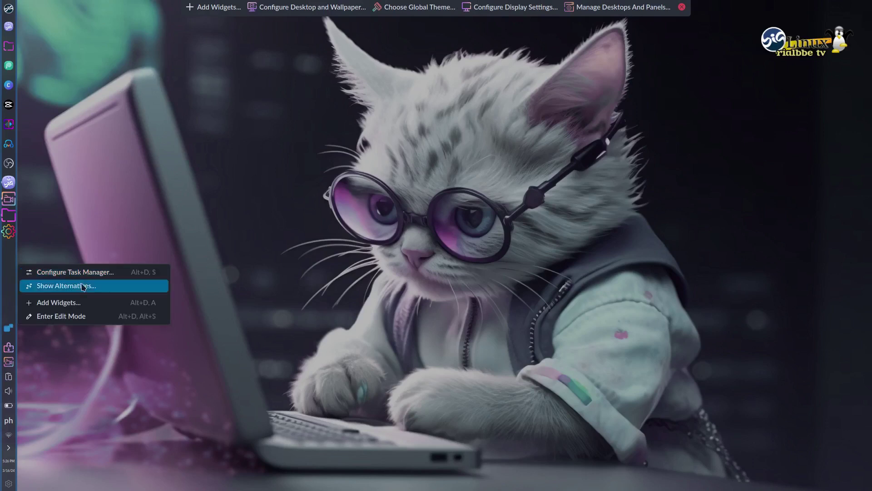
{"action": "left_click", "coordinate": [95, 317]}
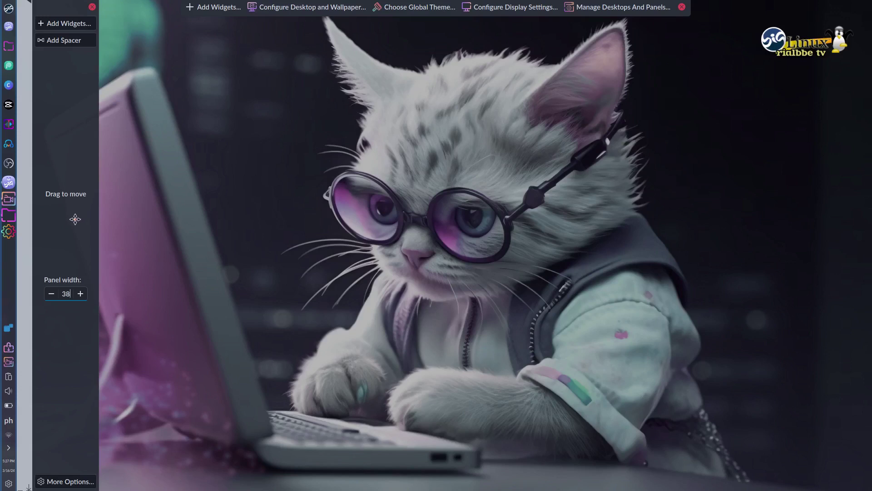
Drag the left panel to the bottom screen edge, confirm, and reopen its settings
{"action": "left_click_drag", "start_coordinate": [76, 219], "coordinate": [494, 242]}
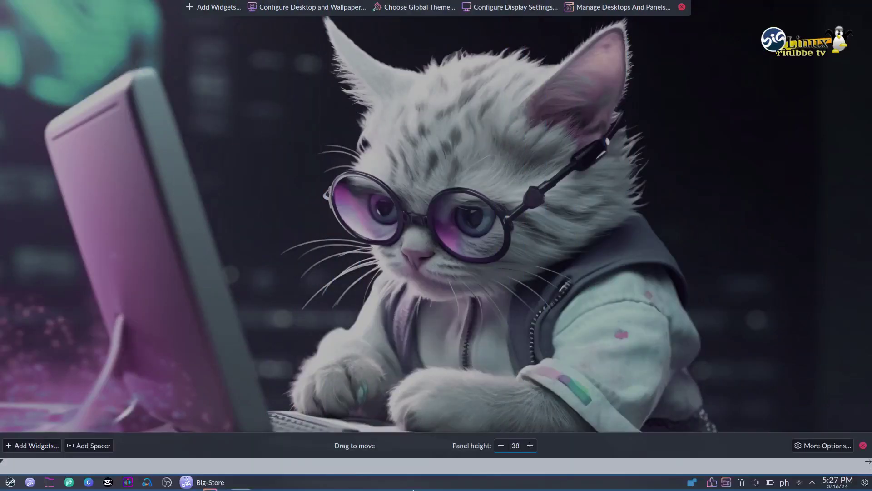
{"action": "mouse_move", "coordinate": [493, 242]}
{"action": "left_mouse_down"}
{"action": "mouse_move", "coordinate": [450, 38]}
{"action": "mouse_move", "coordinate": [30, 487]}
{"action": "mouse_move", "coordinate": [409, 488]}
{"action": "left_mouse_up"}
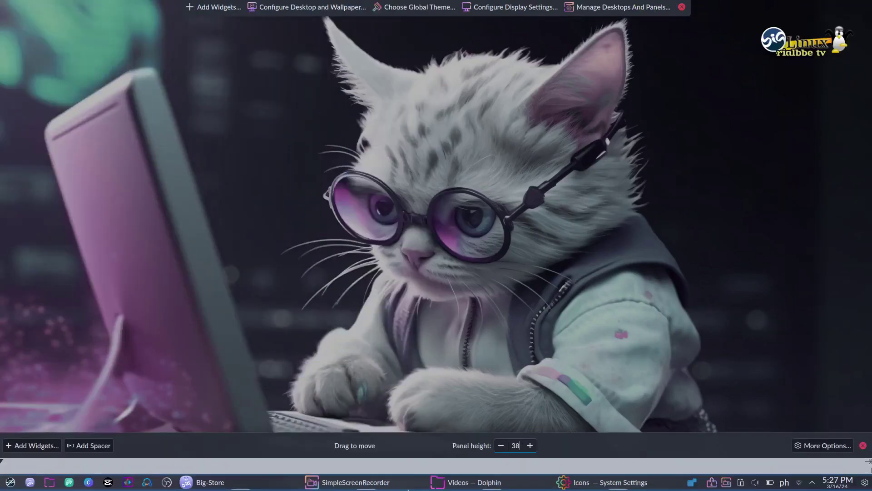
{"action": "left_click_drag", "start_coordinate": [409, 488], "coordinate": [470, 487]}
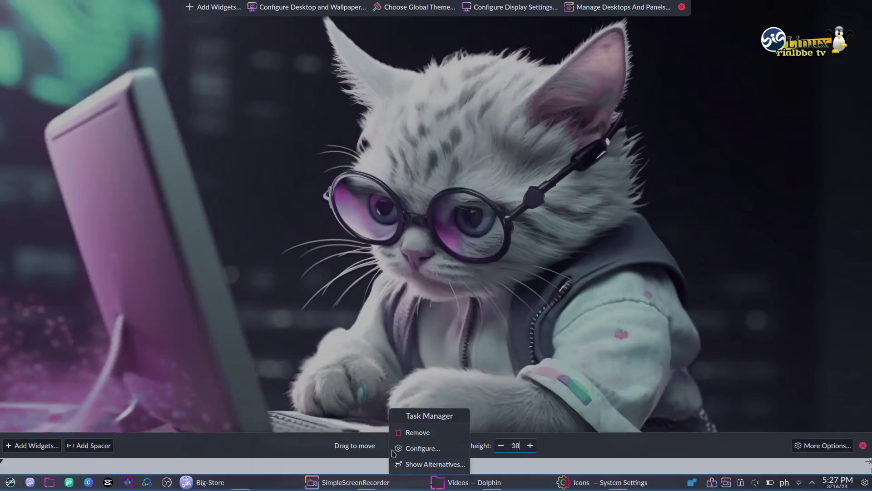
{"action": "left_click", "coordinate": [303, 445]}
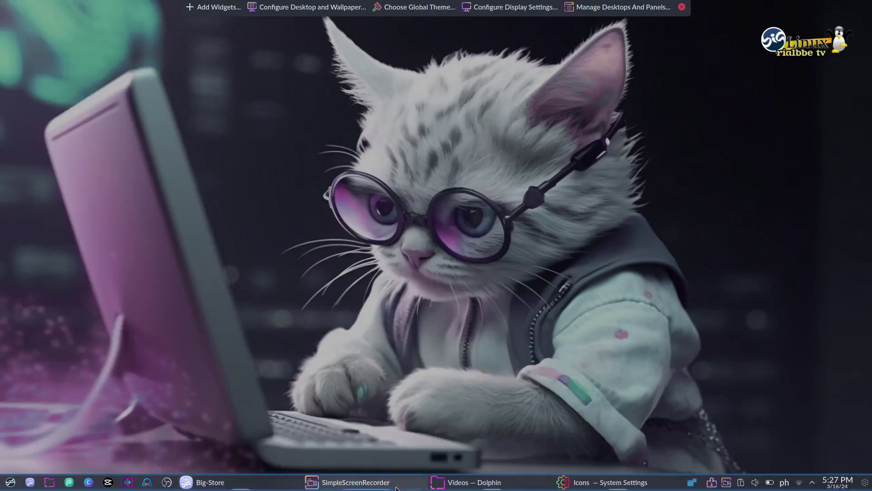
{"action": "left_click", "coordinate": [613, 482]}
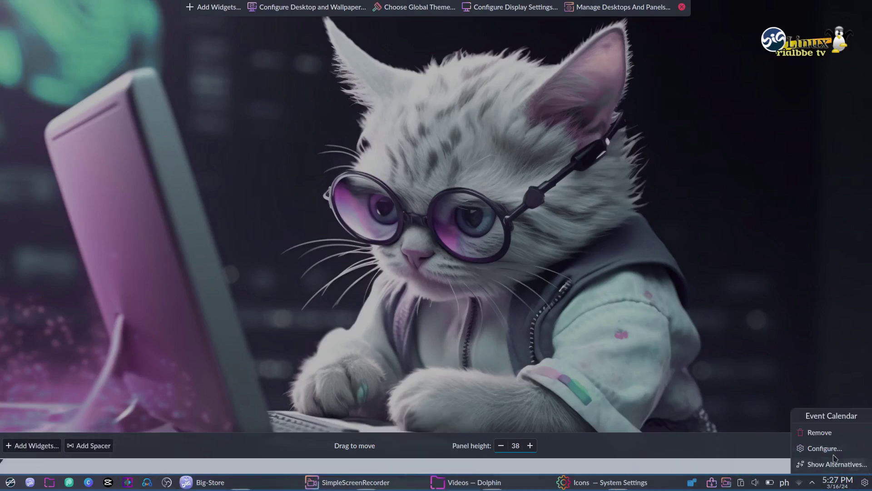
Shorten the bottom panel from the right and offset its start from the left so it sits toward the middle
{"action": "left_click_drag", "start_coordinate": [512, 453], "coordinate": [578, 421]}
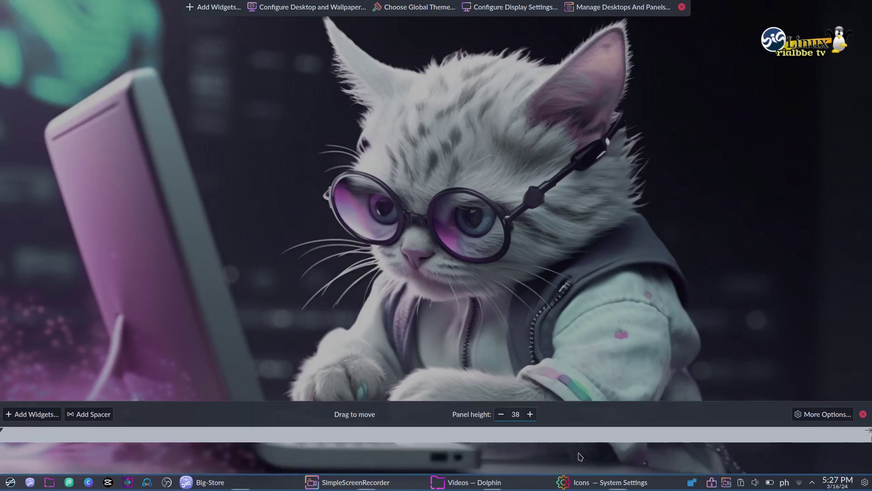
{"action": "left_click_drag", "start_coordinate": [867, 431], "coordinate": [584, 442]}
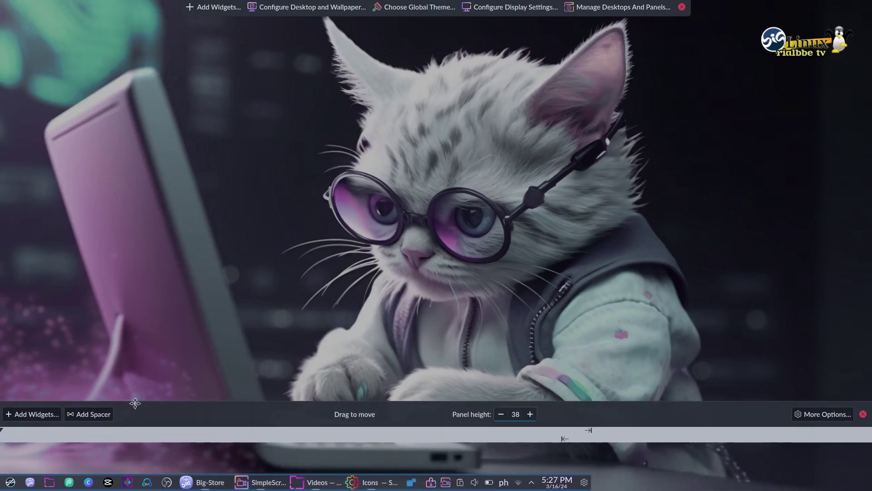
{"action": "mouse_move", "coordinate": [3, 430]}
{"action": "left_mouse_down"}
{"action": "mouse_move", "coordinate": [158, 433]}
{"action": "mouse_move", "coordinate": [176, 447]}
{"action": "mouse_move", "coordinate": [166, 456]}
{"action": "mouse_move", "coordinate": [284, 455]}
{"action": "mouse_move", "coordinate": [157, 465]}
{"action": "left_mouse_up"}
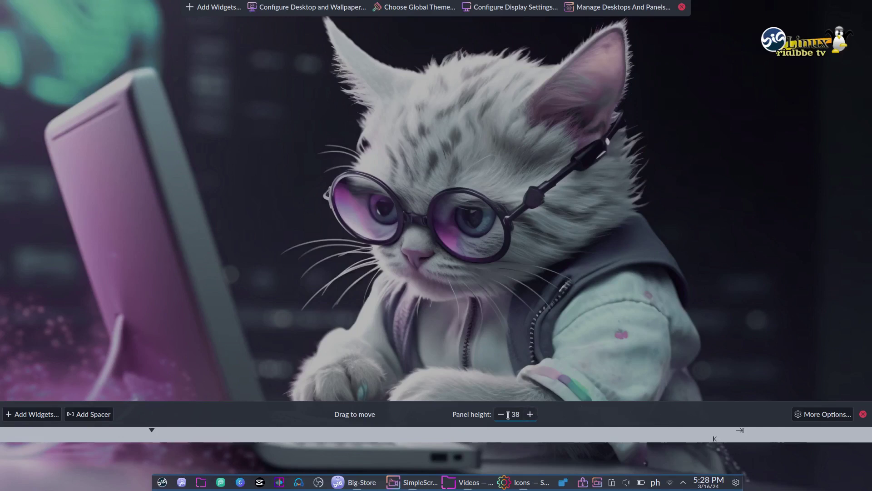
Adjust the bottom panel's height with − and + until it settles at 32
{"action": "key", "text": "Escape"}
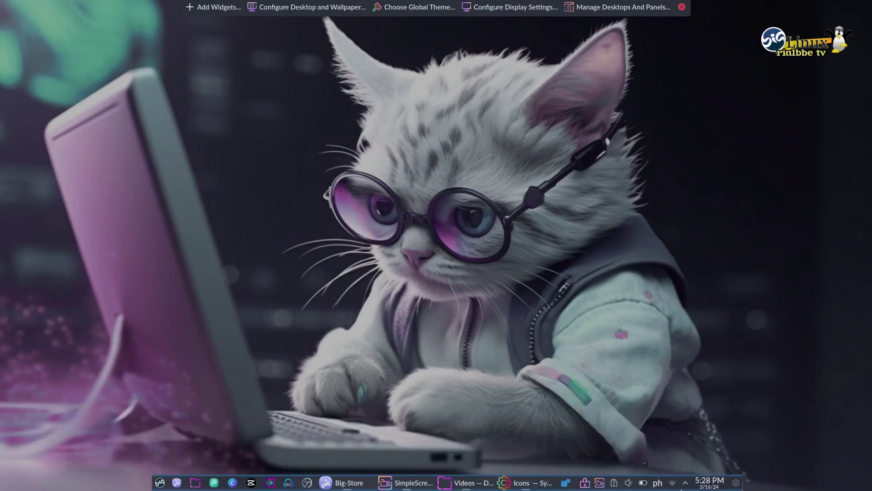
{"action": "left_click", "coordinate": [736, 483]}
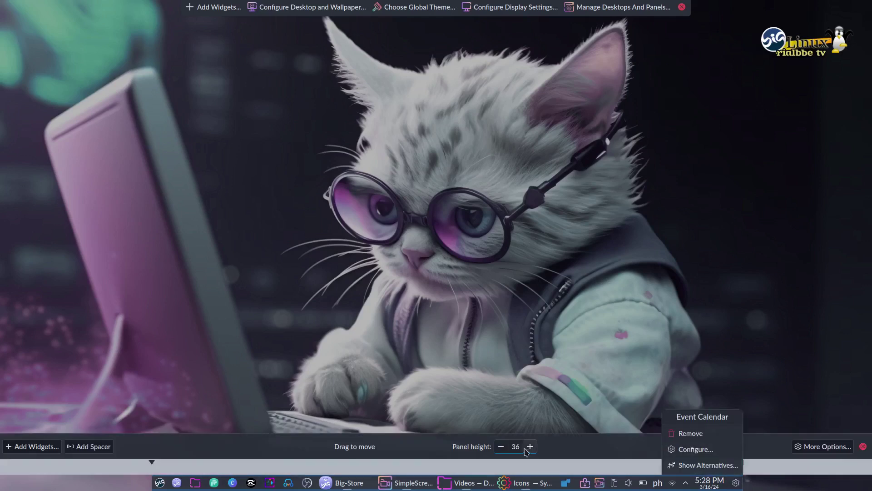
{"action": "left_click", "coordinate": [501, 447]}
{"action": "left_click", "coordinate": [501, 448]}
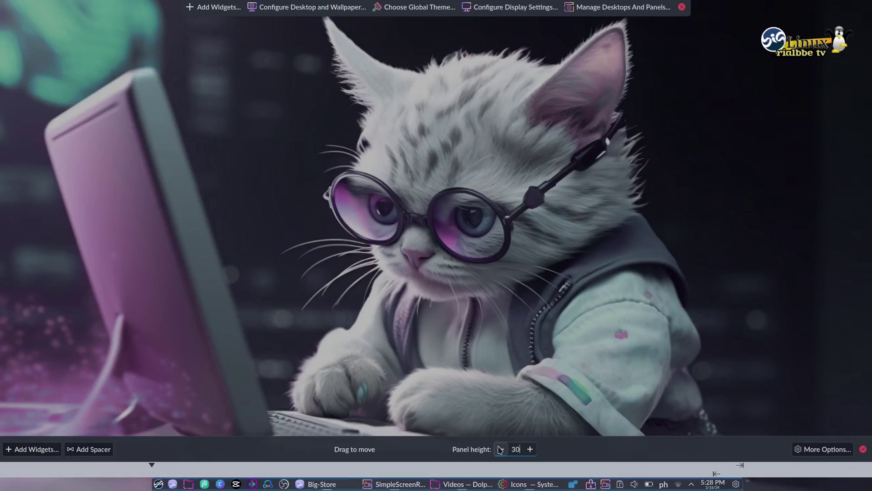
{"action": "left_click", "coordinate": [530, 447]}
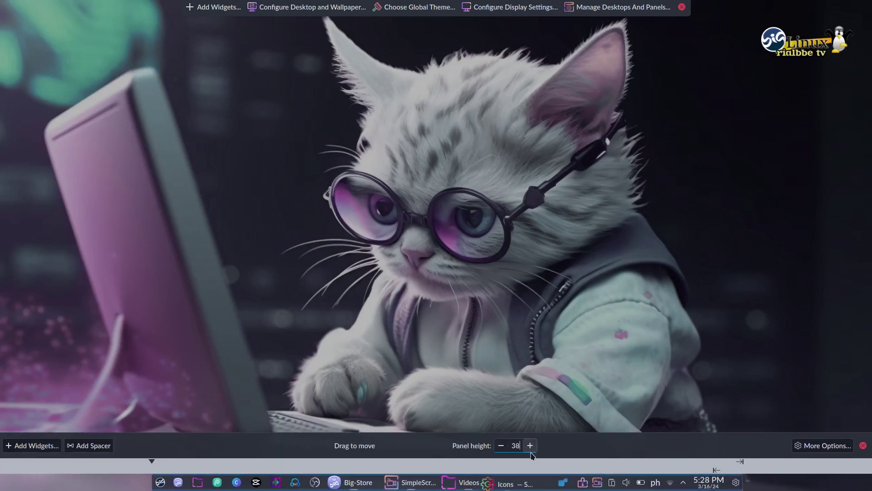
{"action": "left_click", "coordinate": [531, 446]}
{"action": "left_click", "coordinate": [530, 446]}
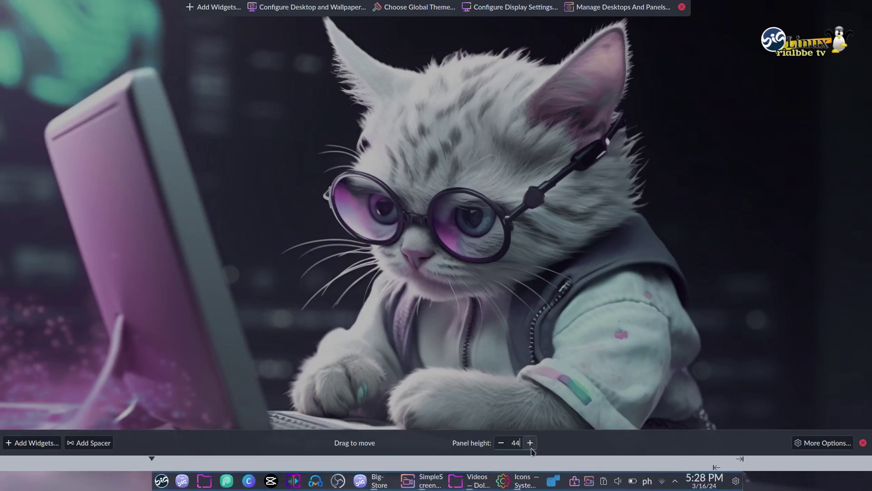
{"action": "left_click", "coordinate": [500, 445]}
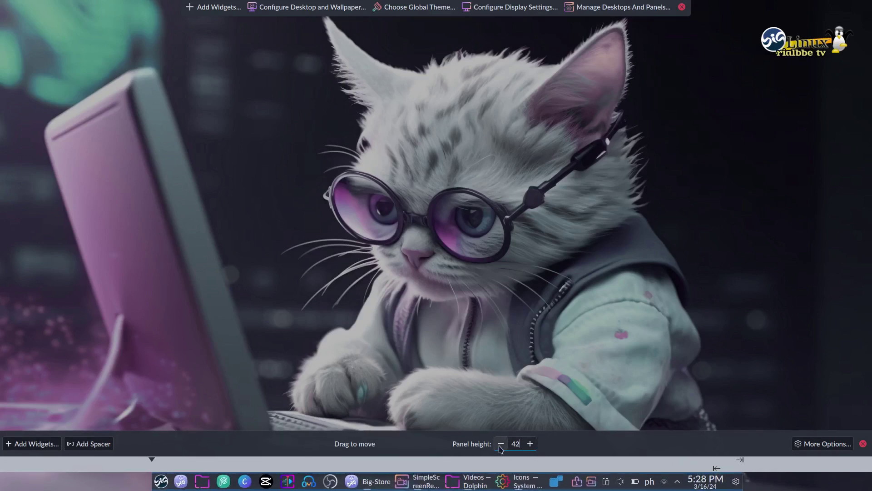
{"action": "mouse_move", "coordinate": [443, 481]}
{"action": "left_click", "coordinate": [502, 446]}
{"action": "left_click", "coordinate": [502, 446]}
{"action": "left_click", "coordinate": [502, 446]}
{"action": "left_click", "coordinate": [502, 447]}
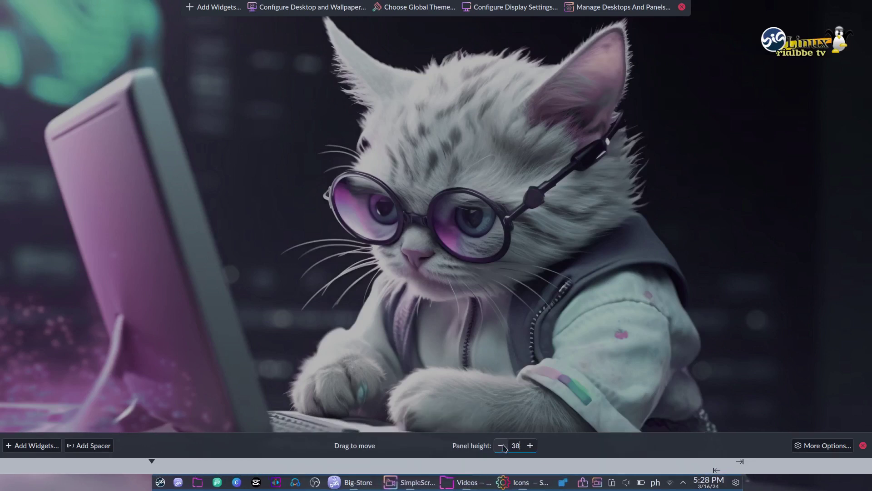
{"action": "left_click", "coordinate": [501, 449]}
{"action": "left_click", "coordinate": [501, 449]}
{"action": "left_click", "coordinate": [501, 449]}
{"action": "left_click", "coordinate": [501, 449]}
{"action": "left_click", "coordinate": [501, 449]}
{"action": "left_click", "coordinate": [501, 448]}
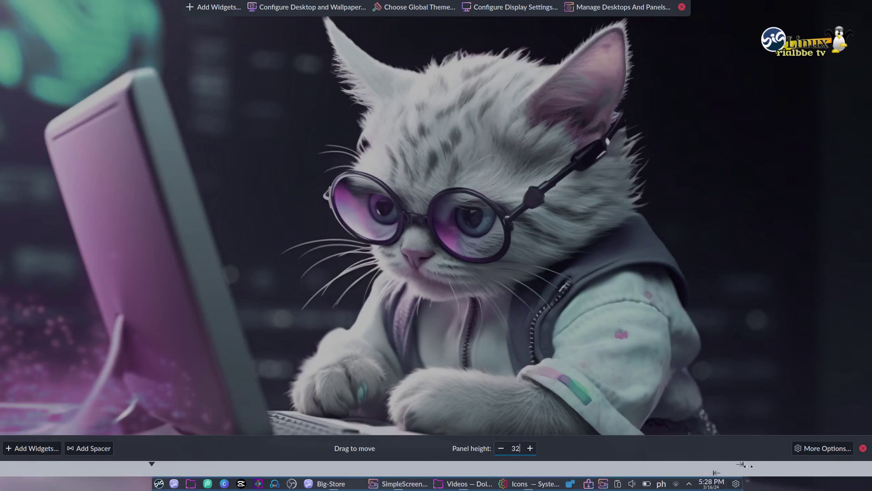
Drag the panel from the bottom edge to dock vertically on the left screen edge
{"action": "left_click_drag", "start_coordinate": [569, 454], "coordinate": [2, 272]}
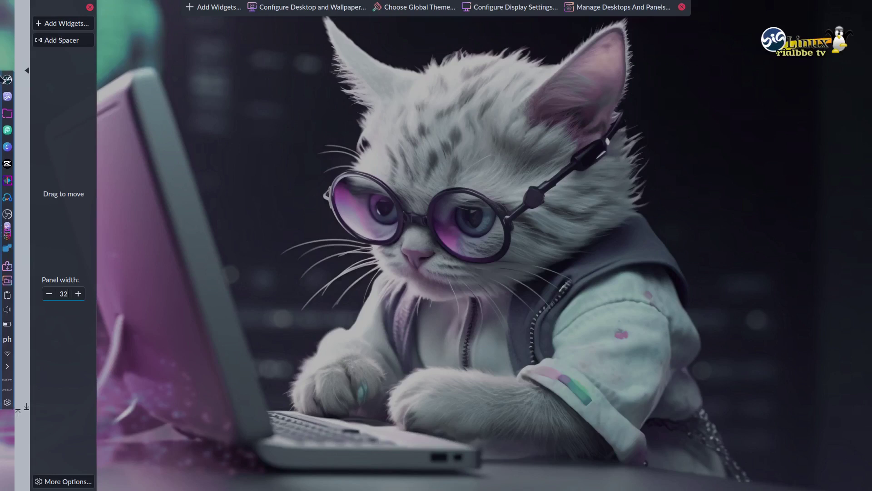
In More Options, set the left panel's alignment to Center
{"action": "left_click", "coordinate": [78, 485]}
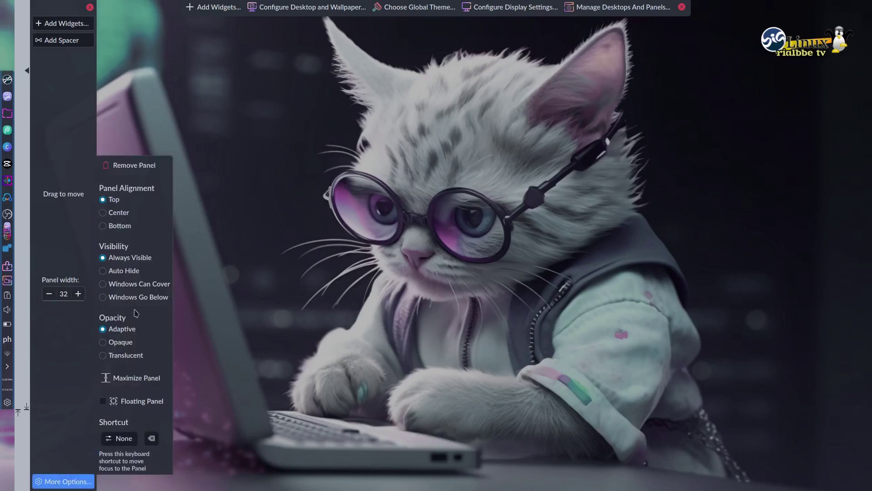
{"action": "left_click", "coordinate": [118, 214]}
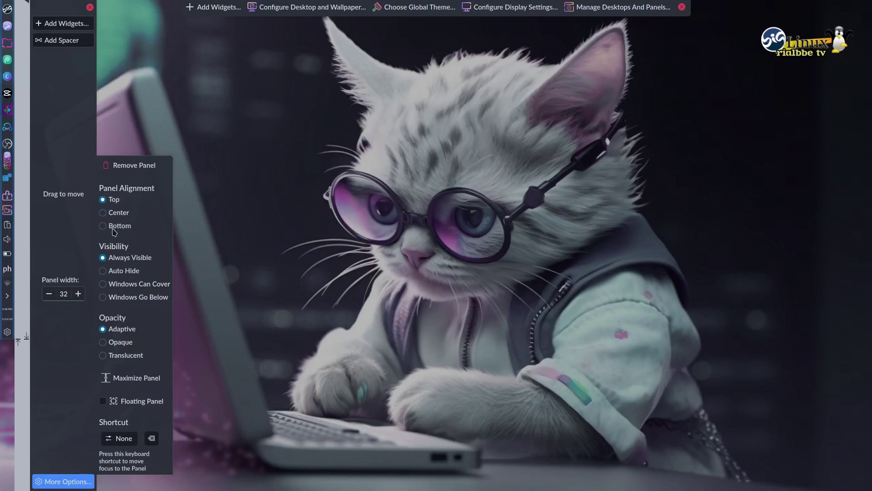
{"action": "left_click", "coordinate": [113, 227]}
{"action": "left_click", "coordinate": [113, 217]}
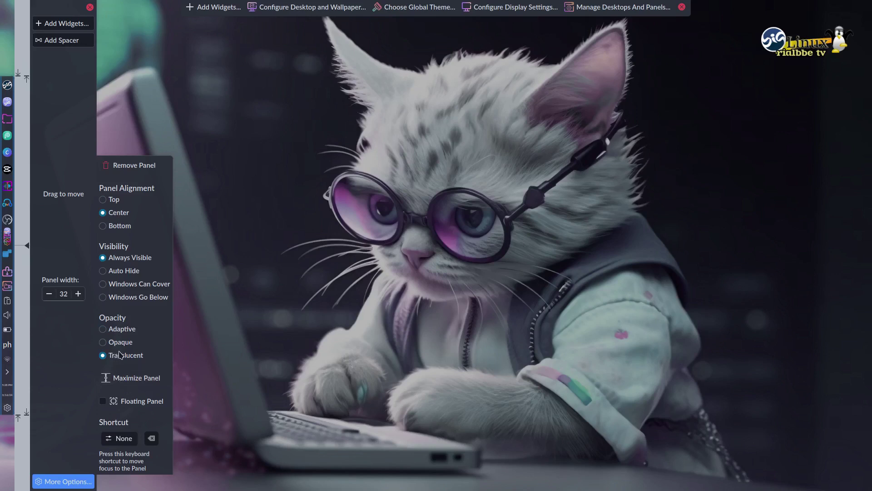
Set the panel opacity to Translucent, enable Floating Panel and exit edit mode
{"action": "left_click", "coordinate": [121, 345]}
{"action": "left_click", "coordinate": [123, 330]}
{"action": "left_click", "coordinate": [123, 357]}
{"action": "left_click", "coordinate": [104, 403]}
{"action": "mouse_move", "coordinate": [64, 194]}
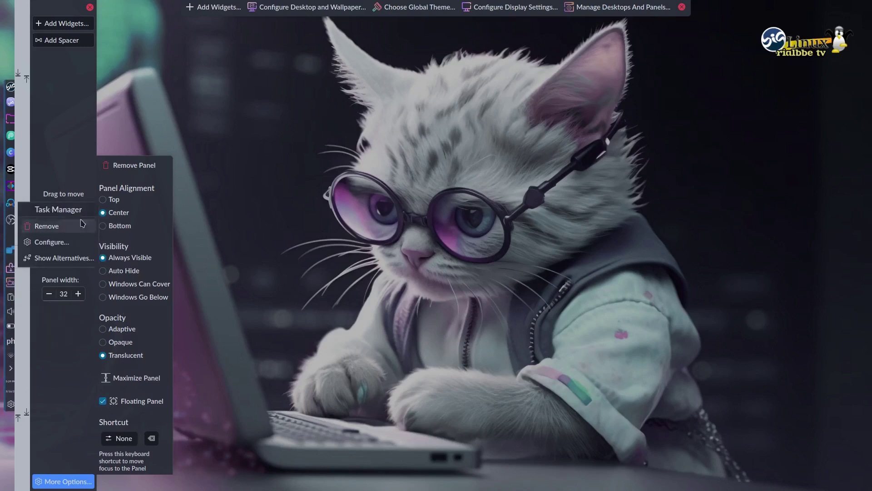
{"action": "left_click", "coordinate": [275, 114]}
{"action": "left_click", "coordinate": [682, 7]}
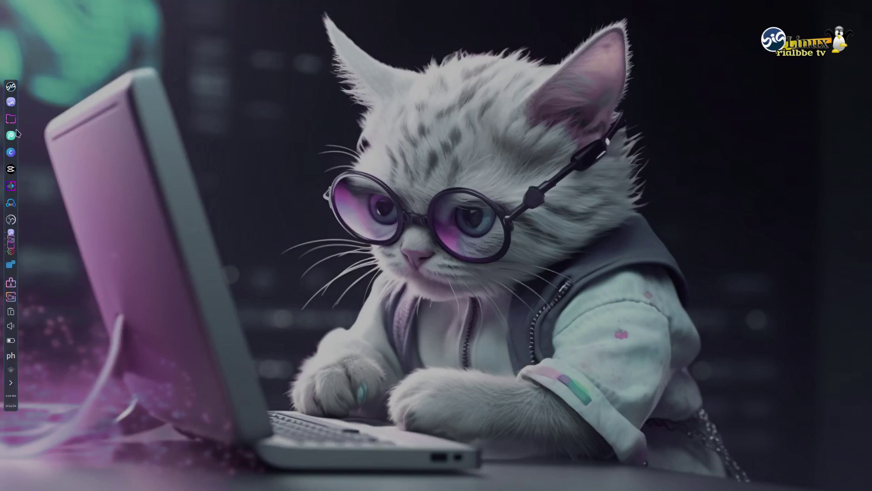
Enter edit mode from the desktop menu and drag the panel's top offset handle to the screen top
{"action": "right_click", "coordinate": [17, 110]}
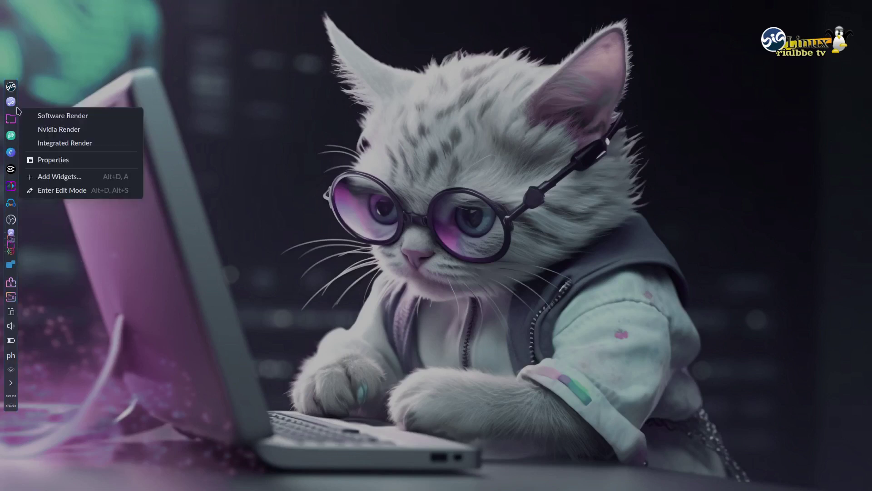
{"action": "left_click", "coordinate": [62, 191]}
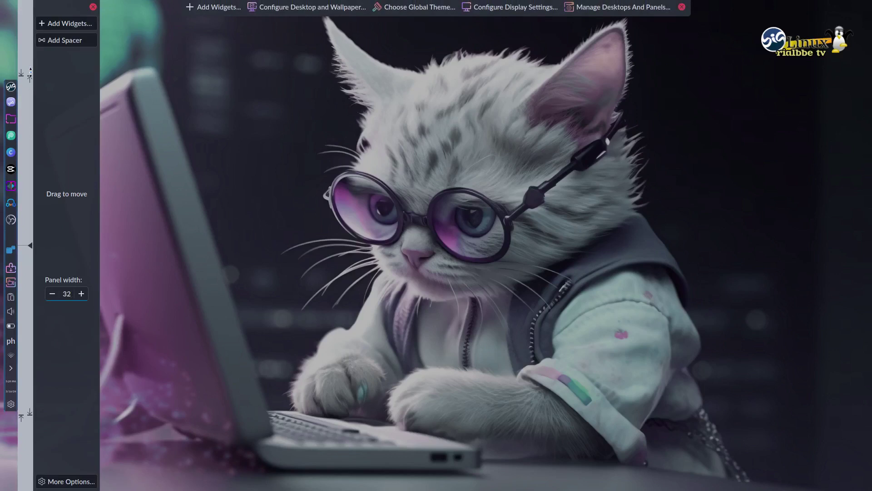
{"action": "left_click_drag", "start_coordinate": [29, 75], "coordinate": [29, 28]}
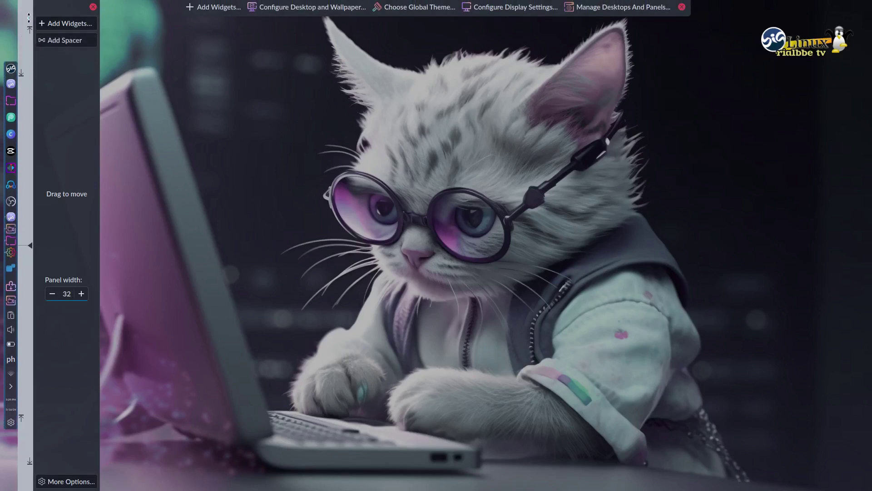
{"action": "mouse_move", "coordinate": [10, 134]}
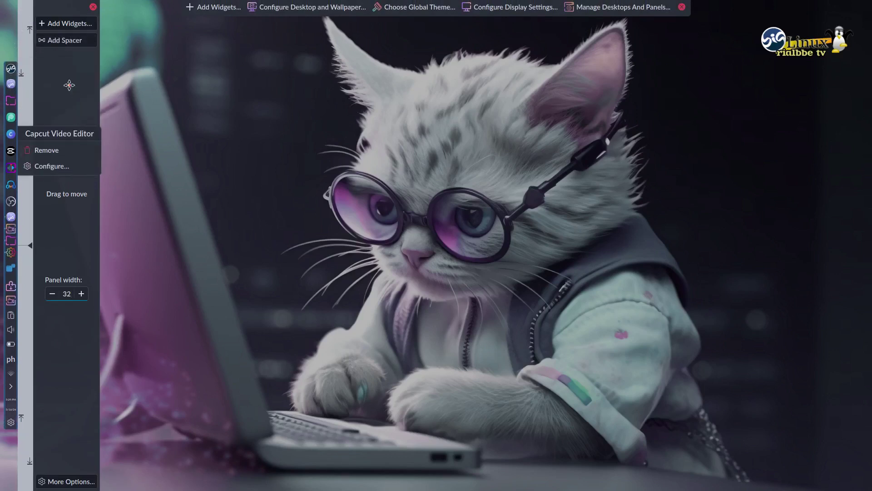
{"action": "left_click_drag", "start_coordinate": [22, 75], "coordinate": [27, 28]}
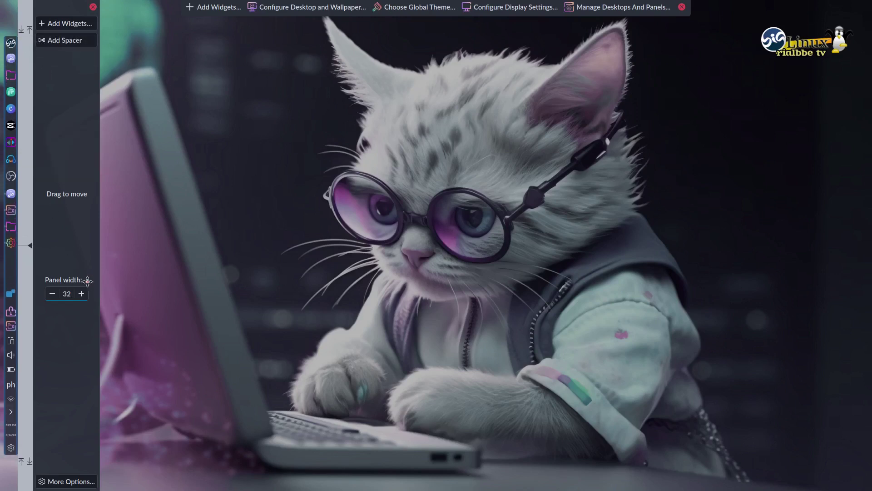
Nudge the panel width up and back down so it stays at 32
{"action": "left_click", "coordinate": [83, 295]}
{"action": "left_click", "coordinate": [82, 295]}
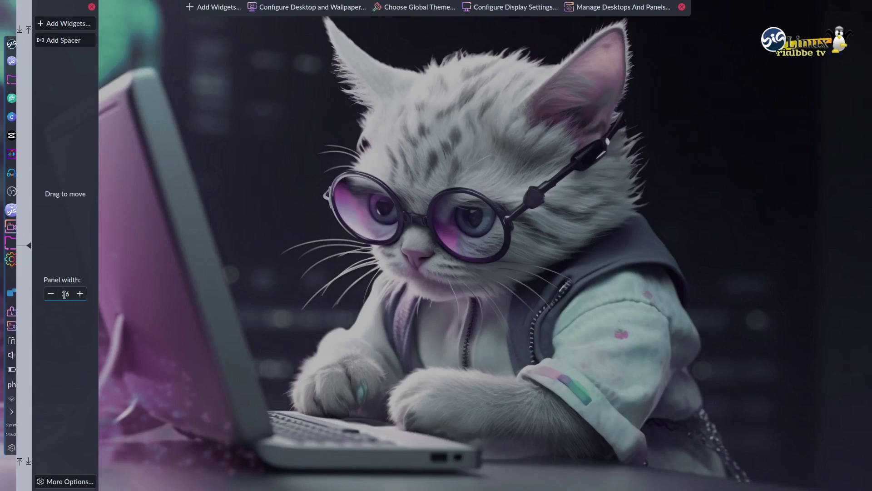
{"action": "left_click", "coordinate": [51, 294]}
{"action": "left_click", "coordinate": [51, 294]}
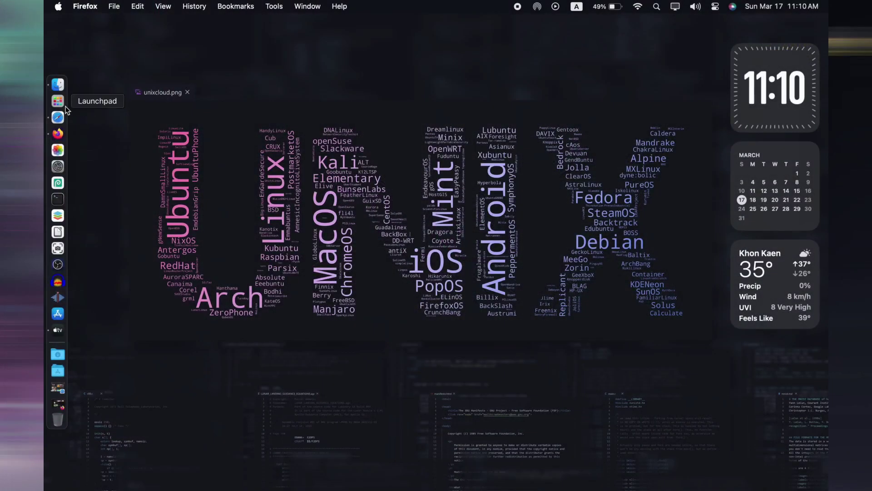
{"action": "left_click", "coordinate": [58, 103]}
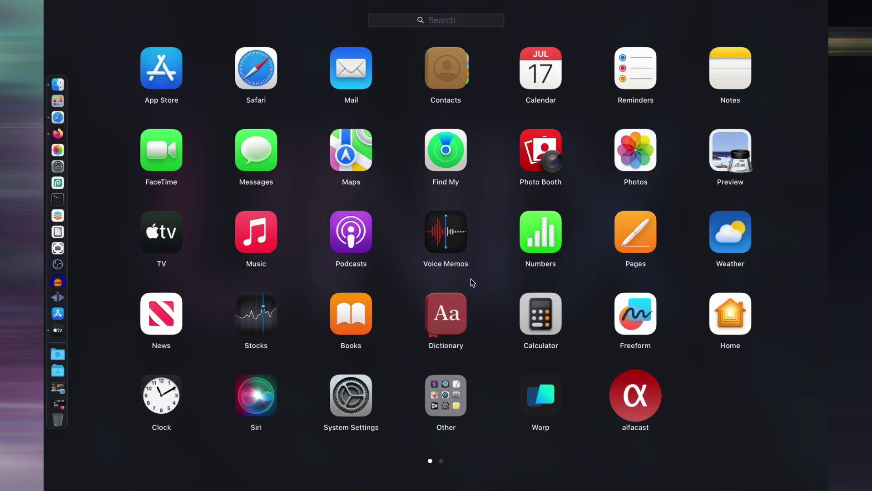
{"action": "scroll", "coordinate": [471, 278], "scroll_direction": "right", "scroll_amount": 5}
{"action": "scroll", "coordinate": [472, 279], "scroll_direction": "left", "scroll_amount": 5}
{"action": "left_click", "coordinate": [105, 96]}
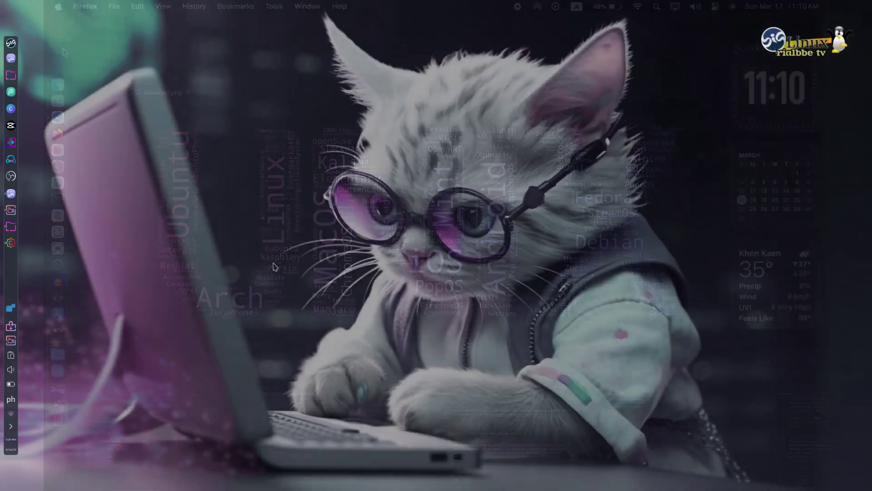